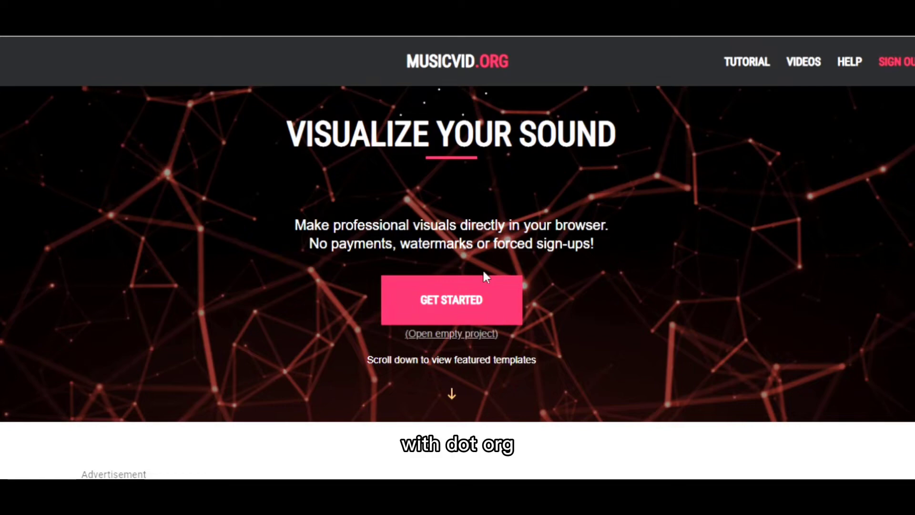
Step: Scroll down to Featured Projects and open the Monstercat Bar Visualizer template
scroll(472, 301, down, 3)
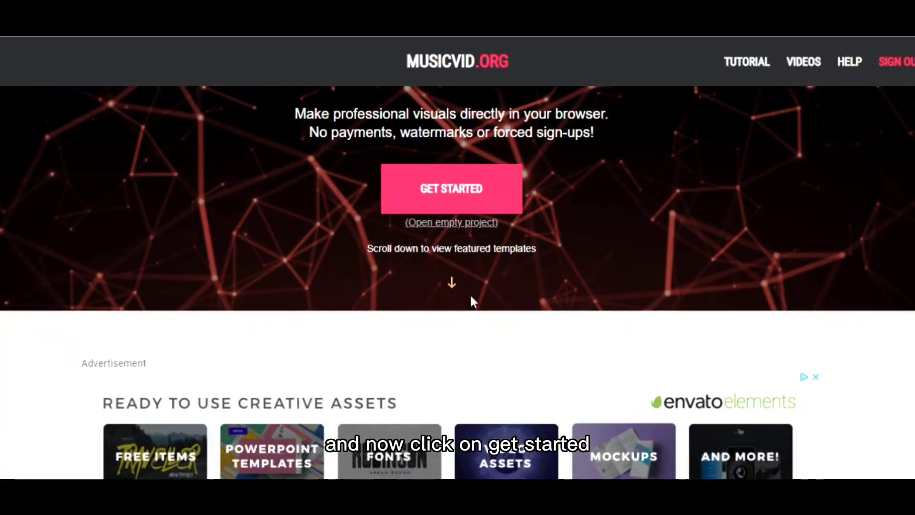
scroll(476, 301, down, 5)
scroll(472, 298, down, 3)
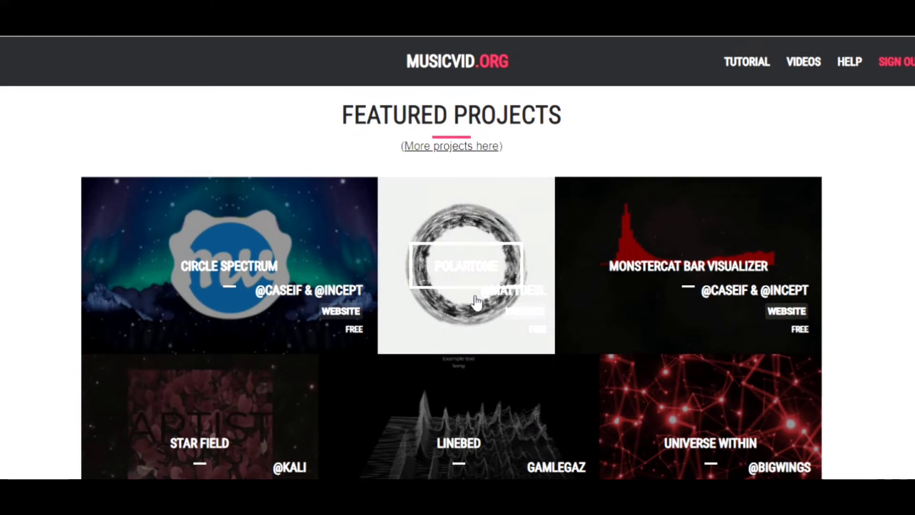
scroll(474, 302, down, 1)
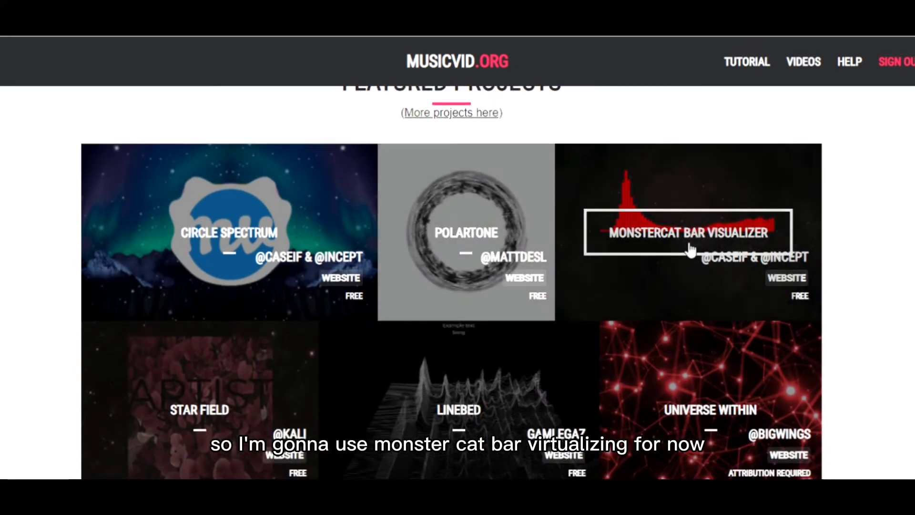
click(685, 244)
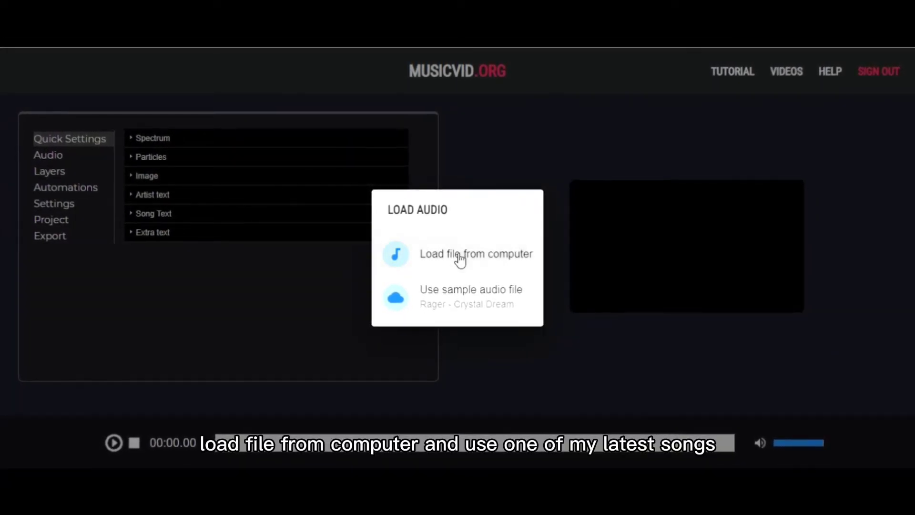
Step: Load the song file from the computer as audio and dismiss the prompt
click(458, 258)
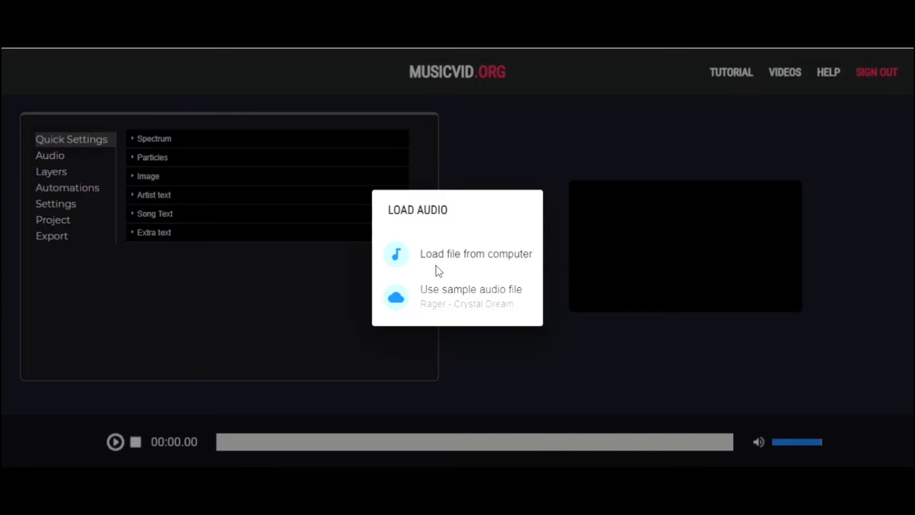
click(399, 341)
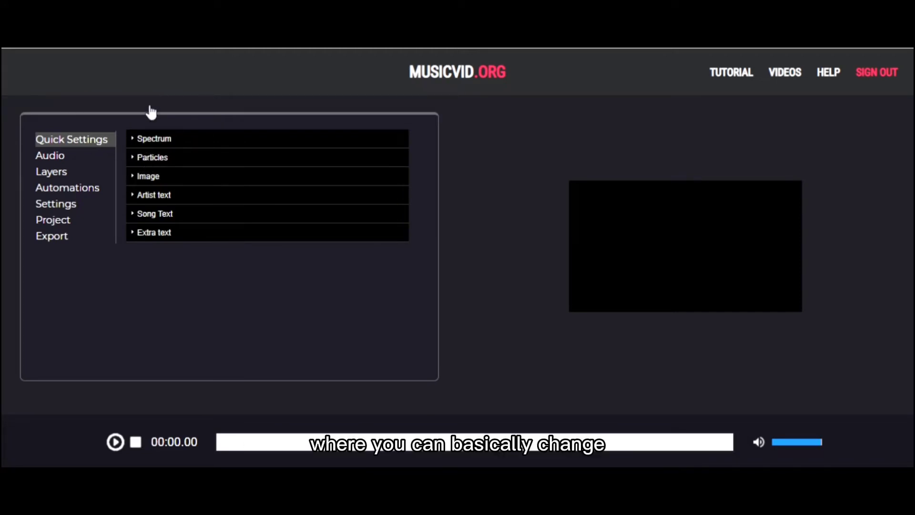
Step: Expand and review the Particles and Spectrum quick settings, then expand Artist text
click(146, 161)
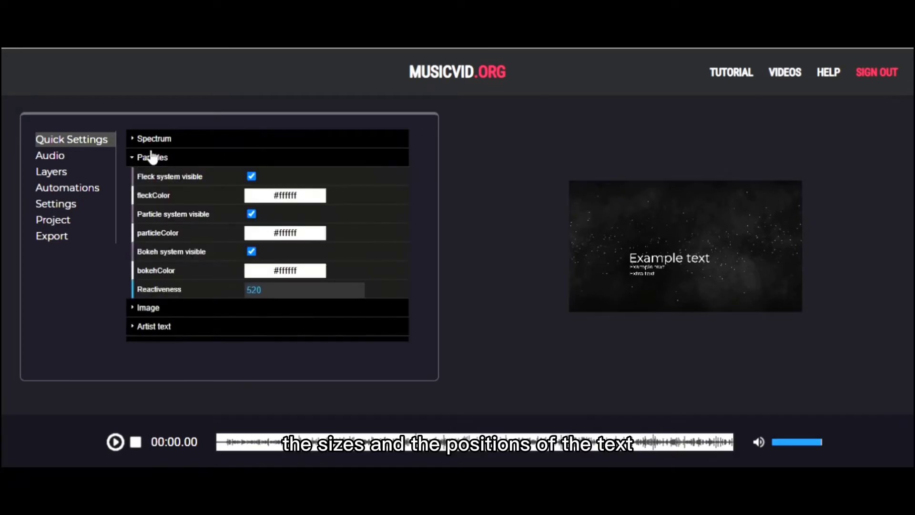
click(139, 142)
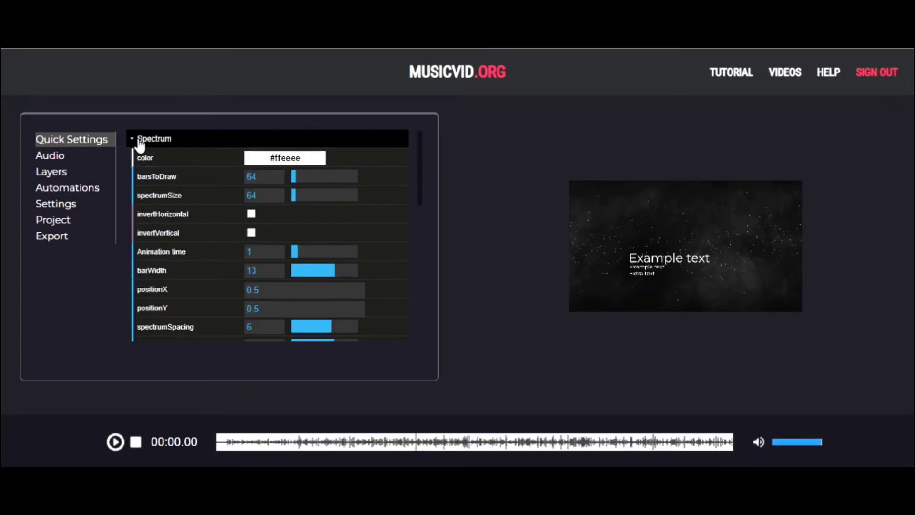
scroll(220, 169, down, 1)
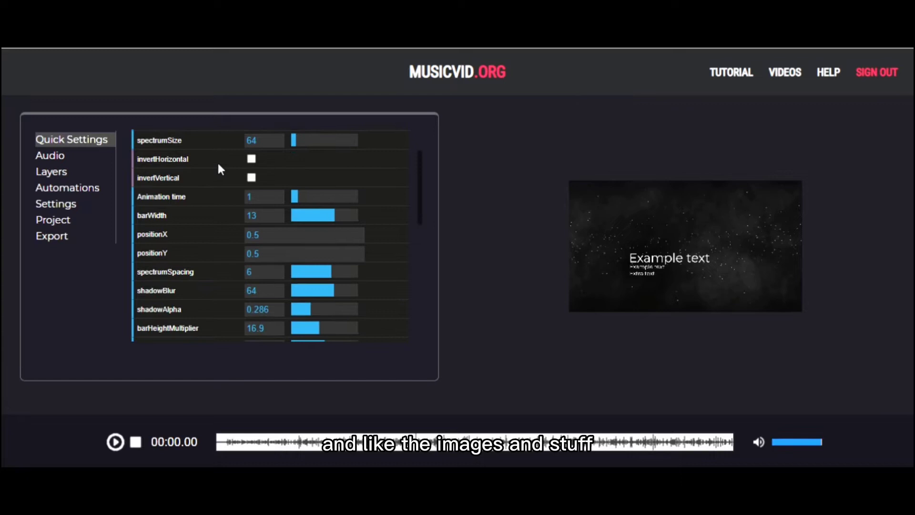
scroll(190, 287, down, 1)
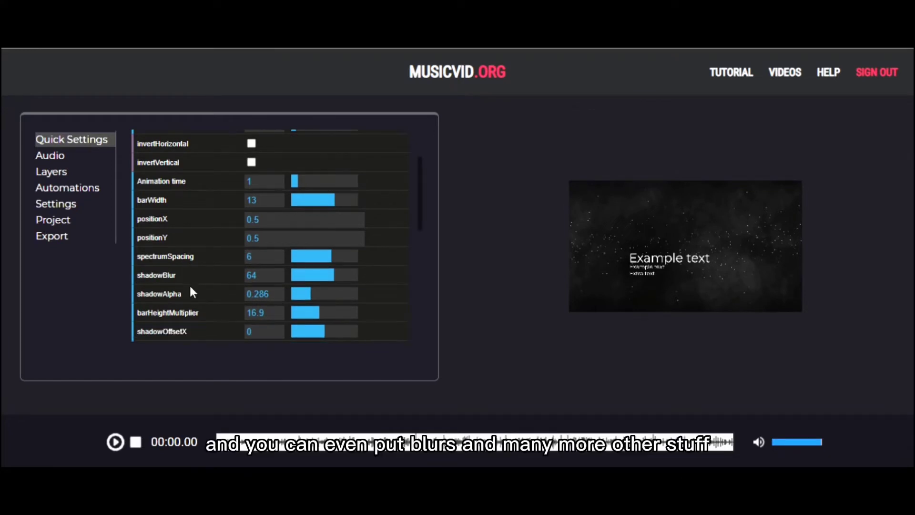
scroll(190, 289, down, 2)
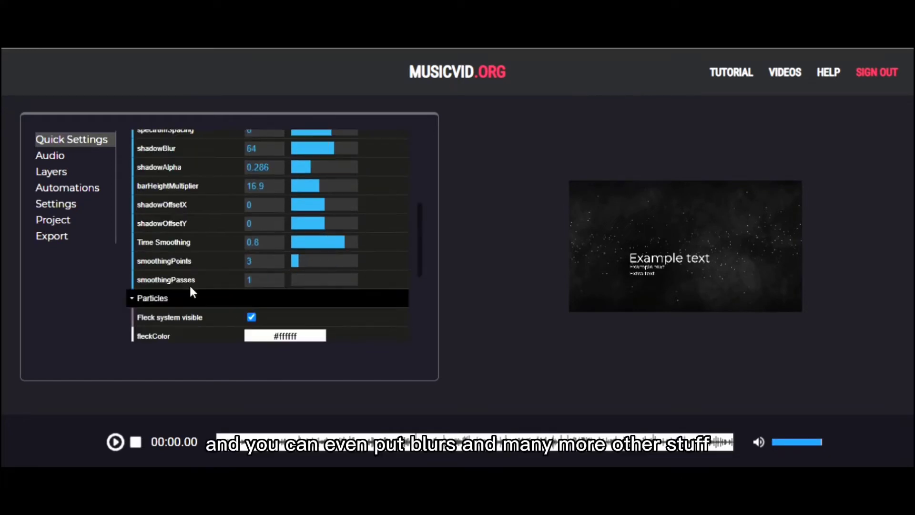
scroll(193, 291, down, 2)
scroll(195, 292, down, 1)
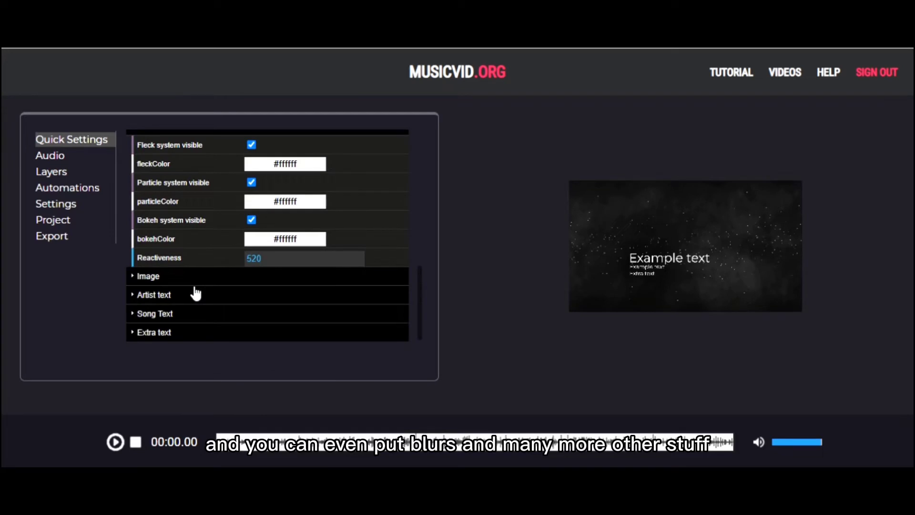
click(139, 295)
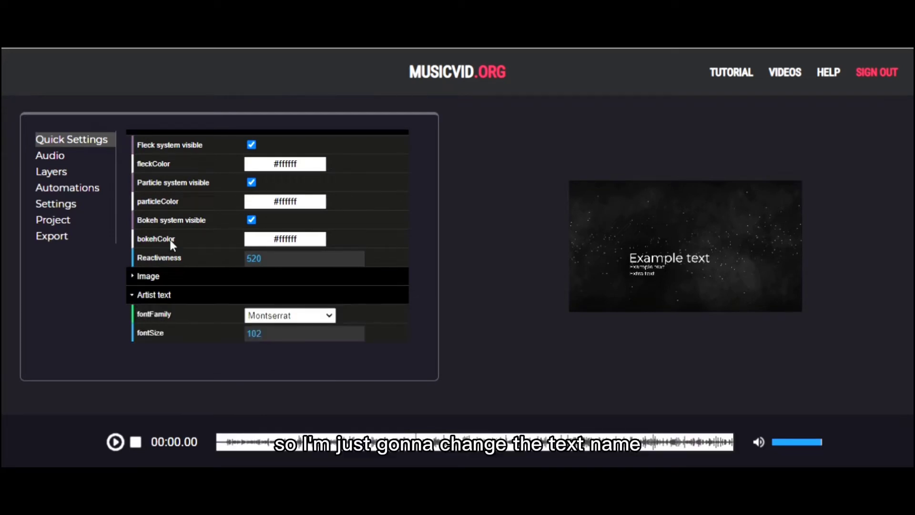
scroll(170, 239, down, 3)
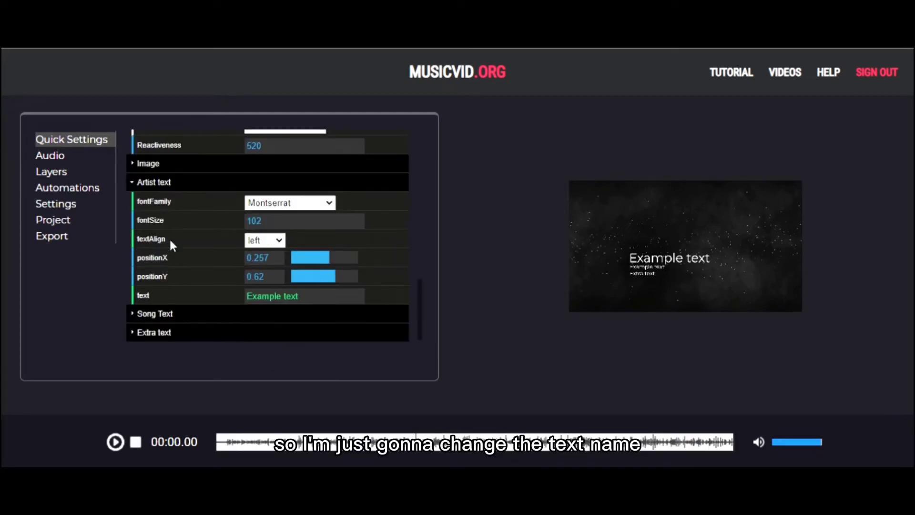
Step: Replace the artist text 'Example text' with 'Pink Snow'
click(282, 296)
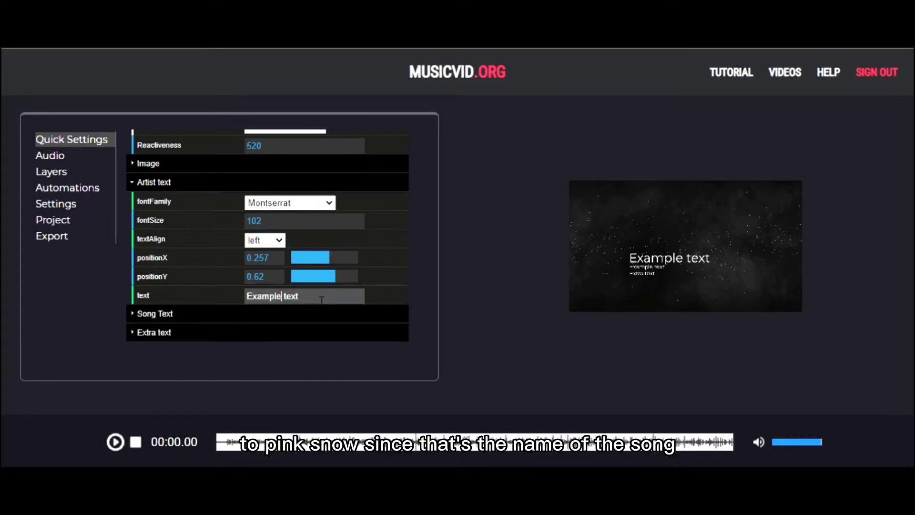
key(ctrl+a)
text(Pi)
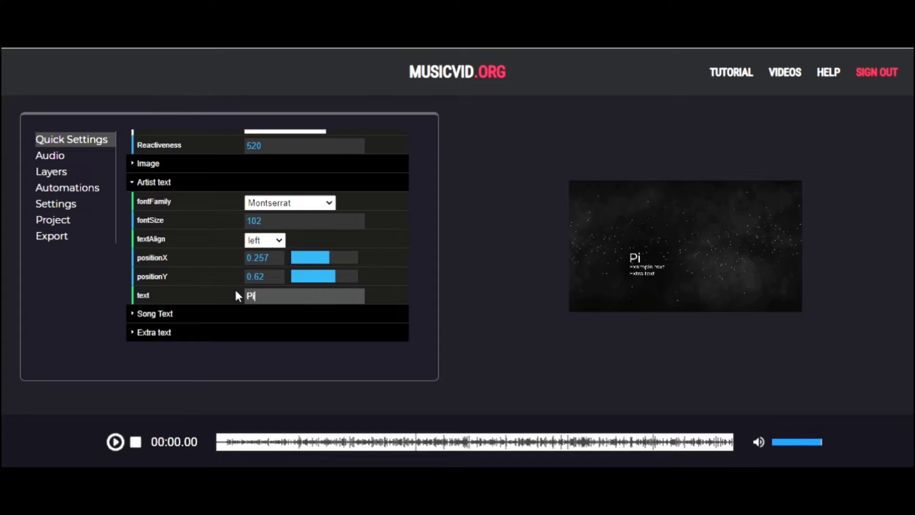
text(nk Sn)
text(ow)
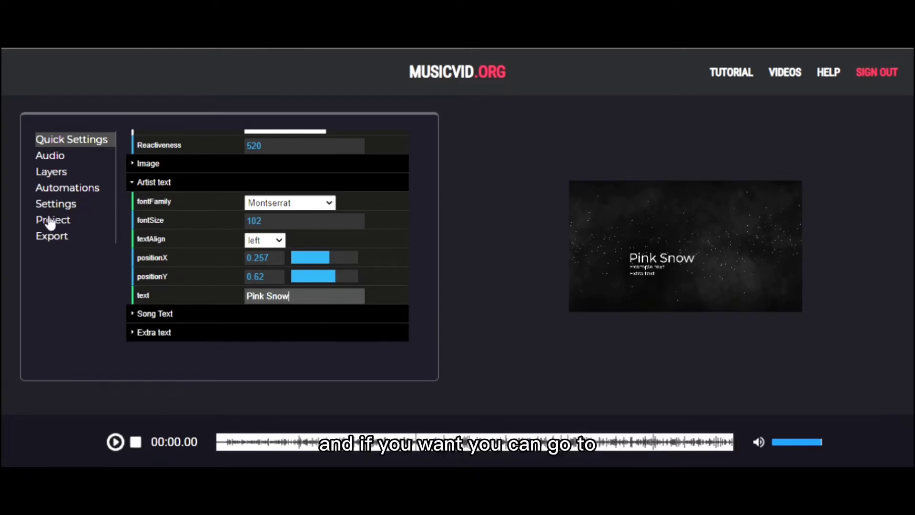
Step: Open the Star Particles properties inside the webgl 3D scene layer
click(56, 177)
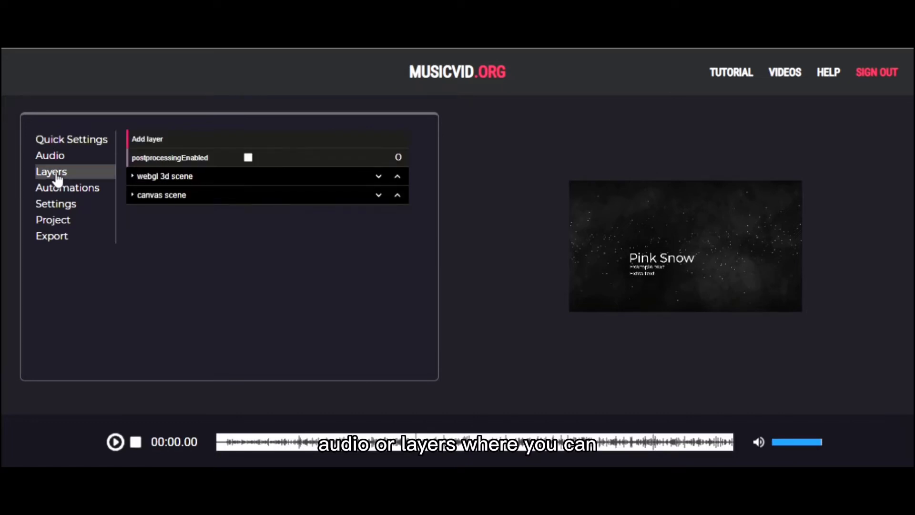
click(147, 177)
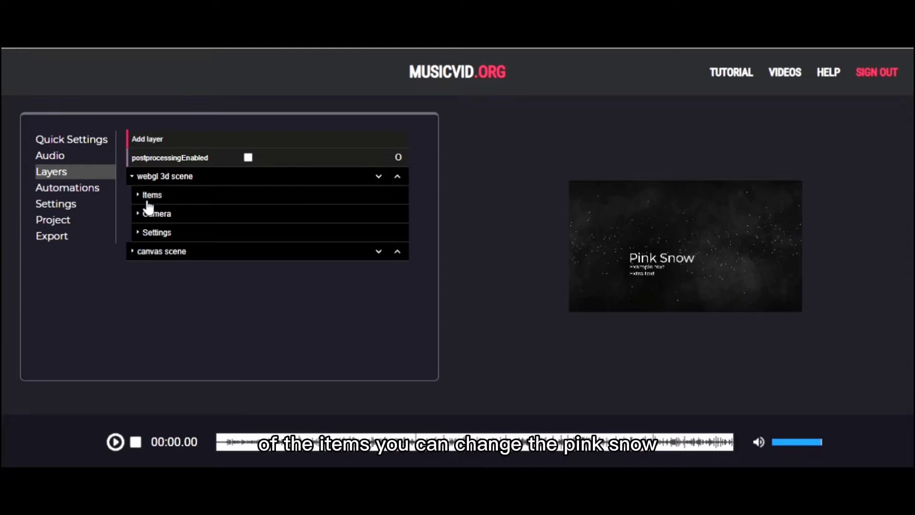
click(151, 195)
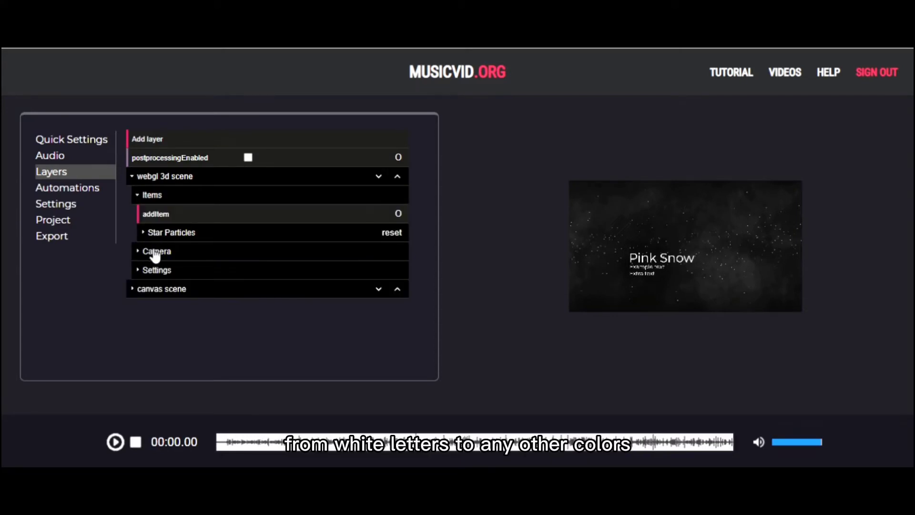
click(156, 236)
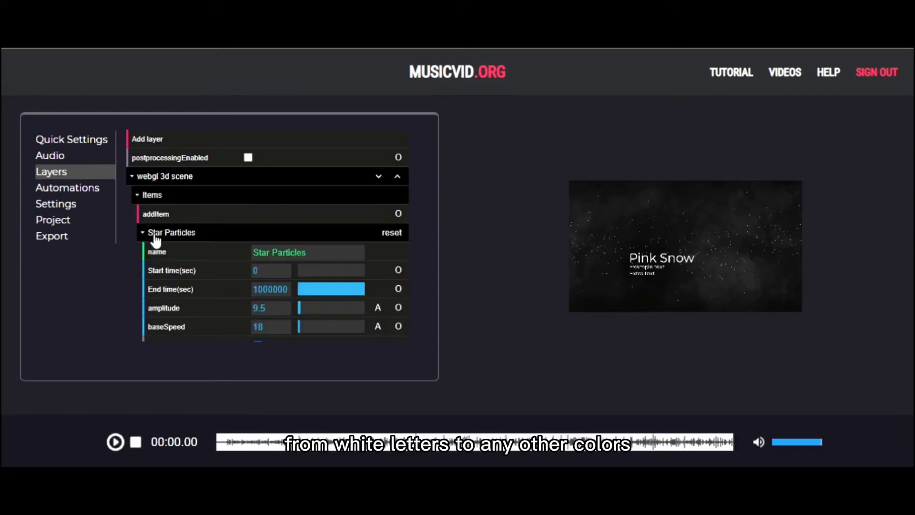
Step: Set the Star Particles fleck colour to magenta #ff06ff
scroll(274, 282, down, 2)
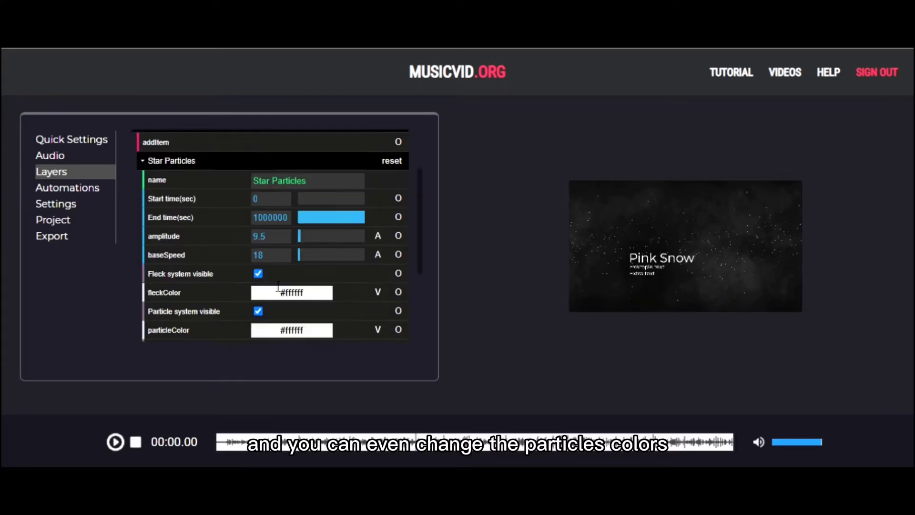
click(277, 286)
scroll(276, 287, down, 3)
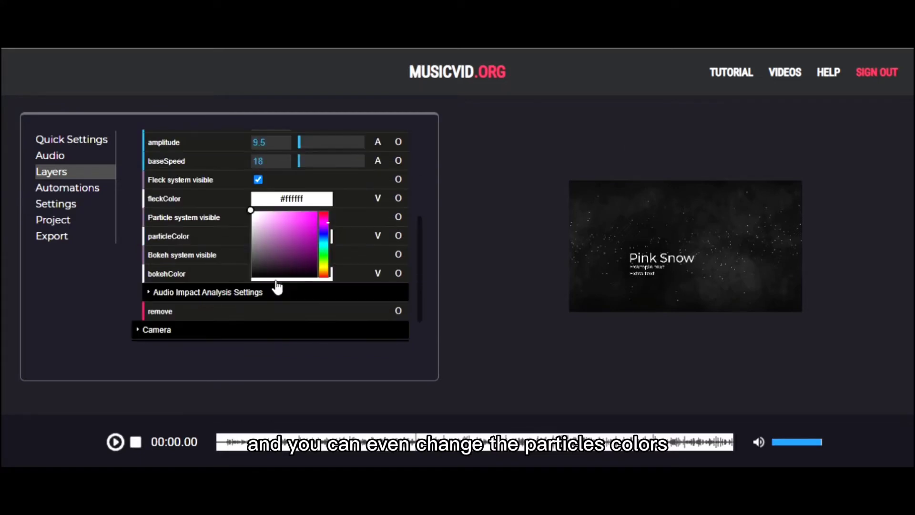
click(290, 191)
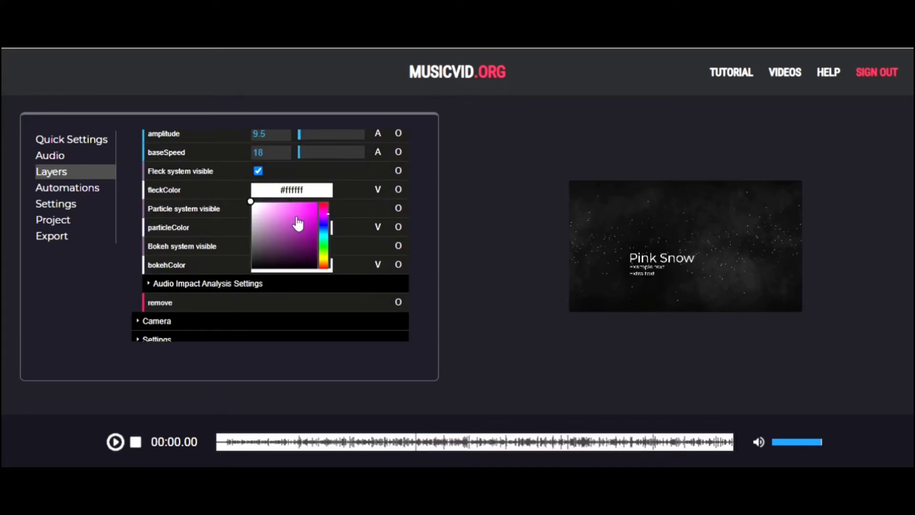
click(311, 205)
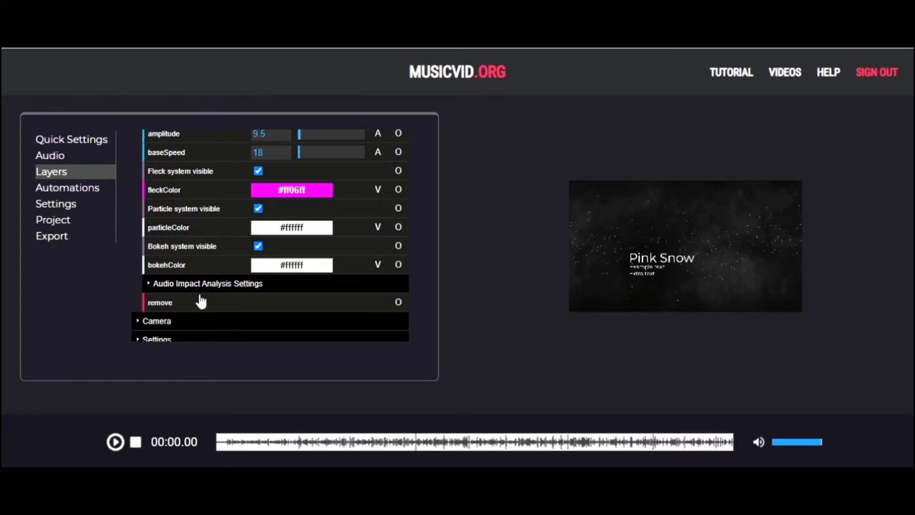
scroll(201, 300, down, 1)
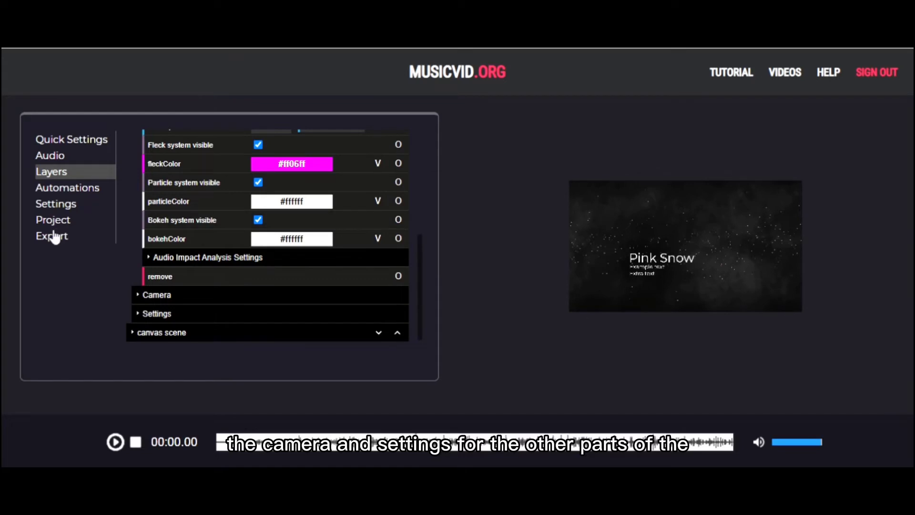
Step: In export settings, rename the output file from myvid.mp4 to pinksnow.mp4
click(55, 237)
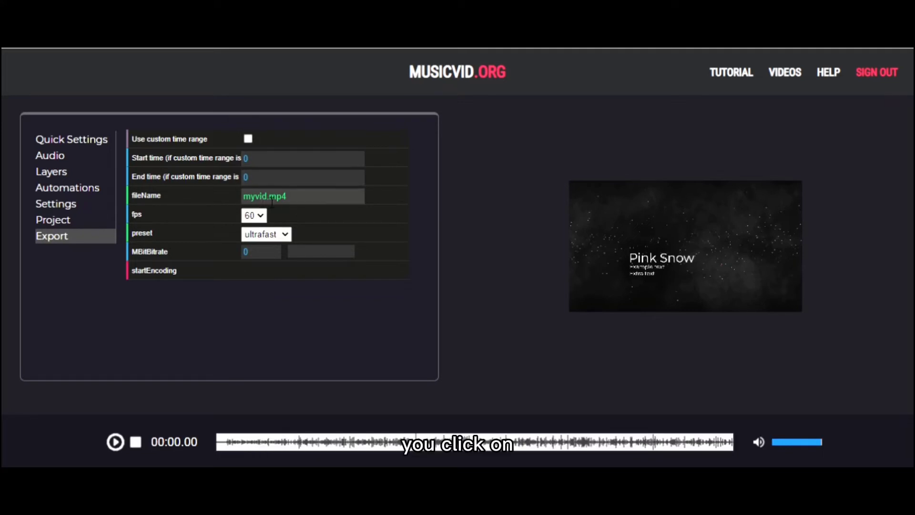
double_click(255, 196)
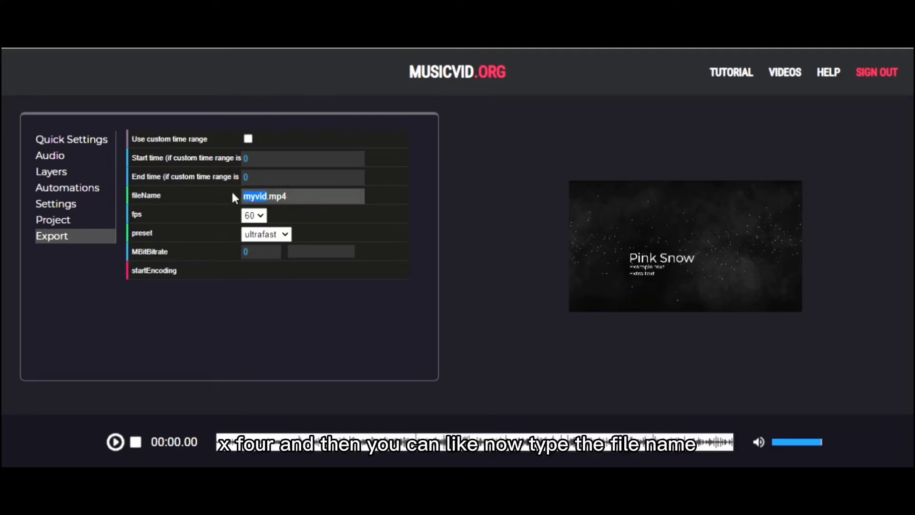
text(pin)
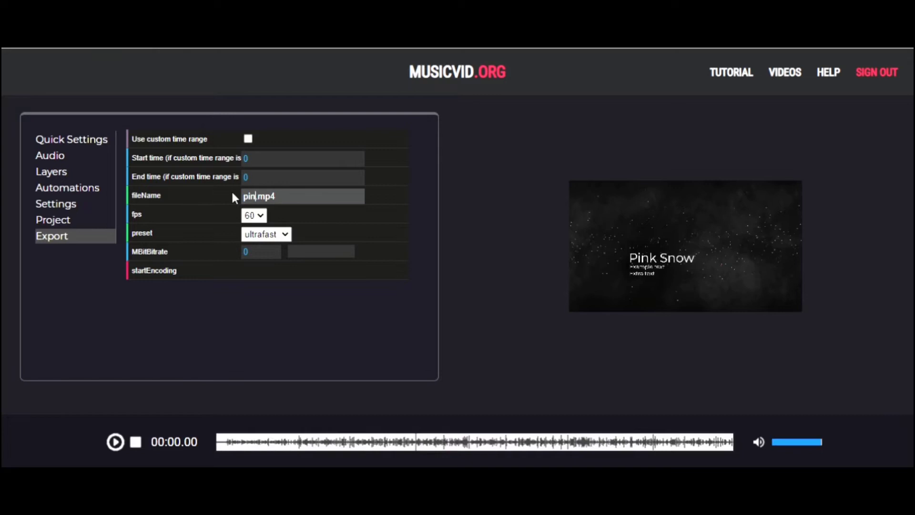
text(ksnow)
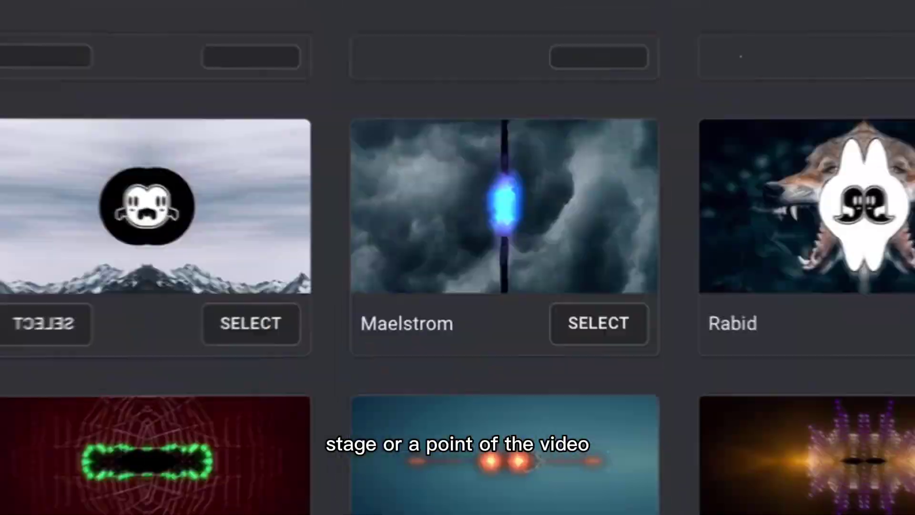
Step: Search for 'spectrr audio visualizer' and browse Specterr's template gallery
text(spect)
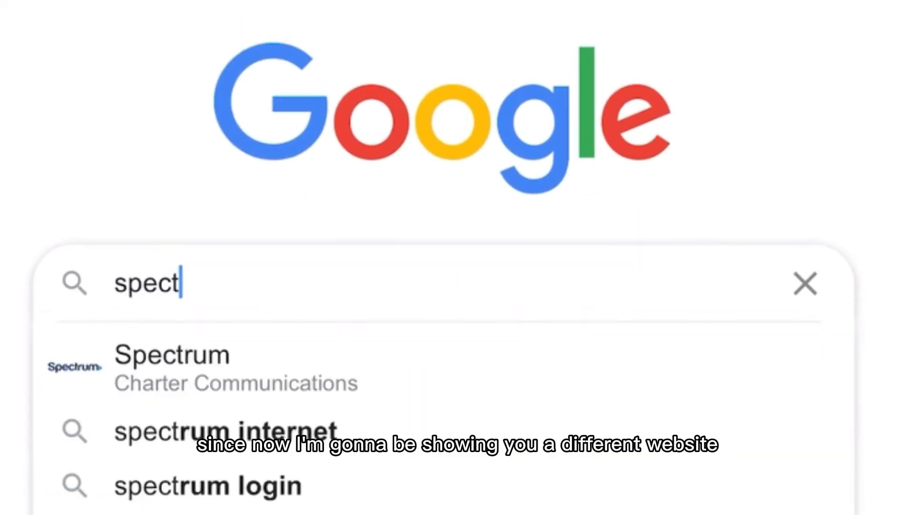
text(rr )
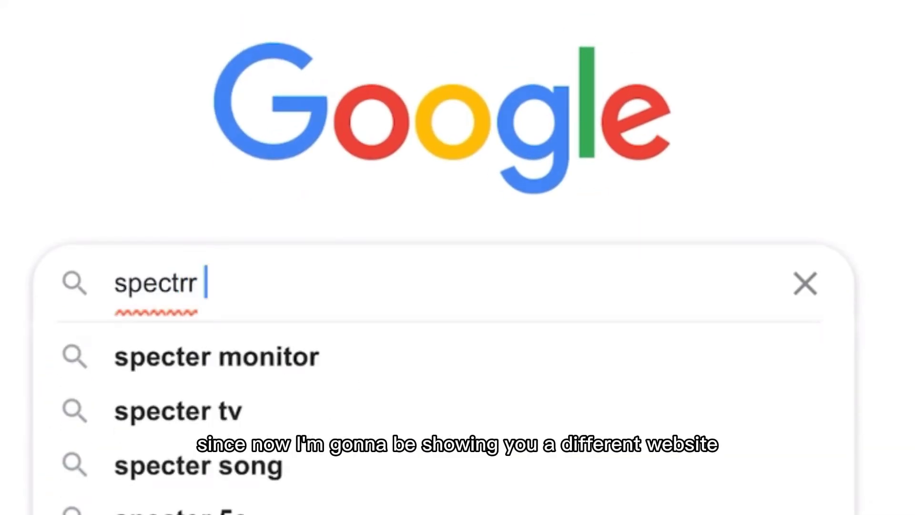
text(audio visualizer)
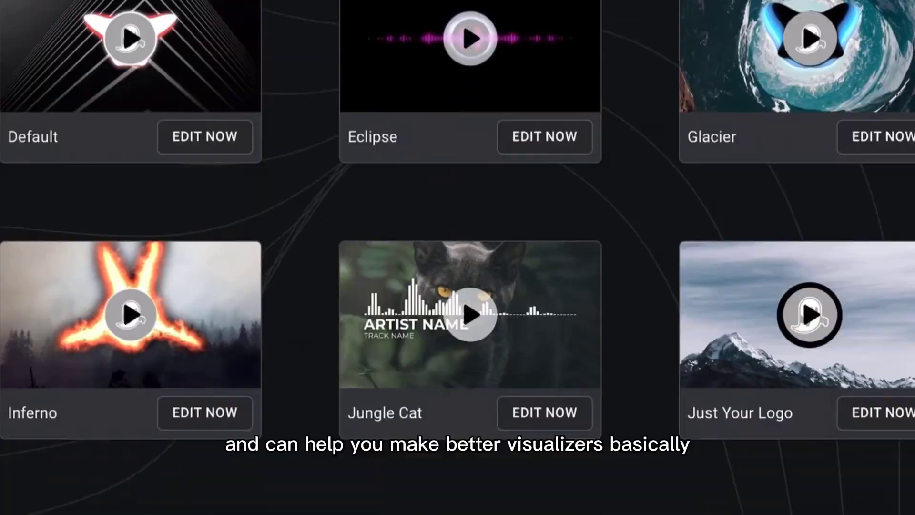
scroll(458, 257, down, 10)
scroll(458, 257, down, 10)
scroll(458, 257, down, 10)
scroll(458, 257, down, 10)
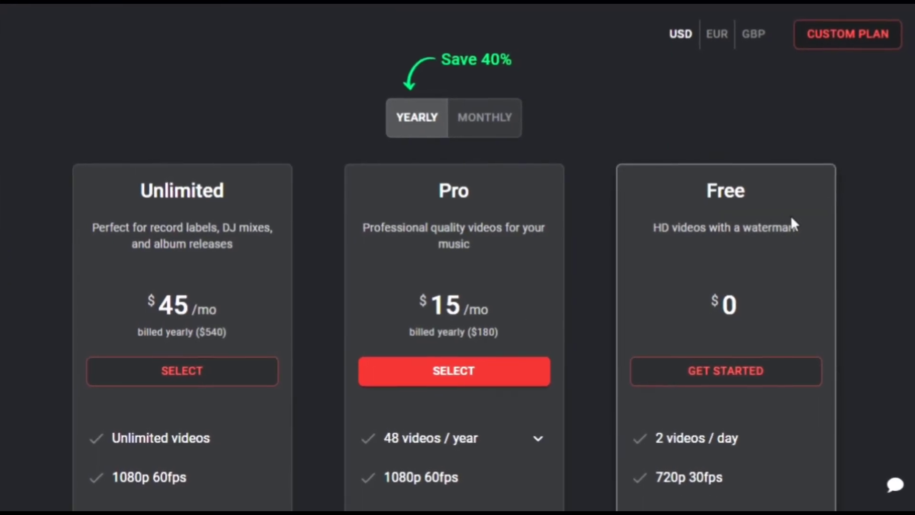
Step: Scroll Specterr's pricing page to compare the plan limits
scroll(792, 220, down, 1)
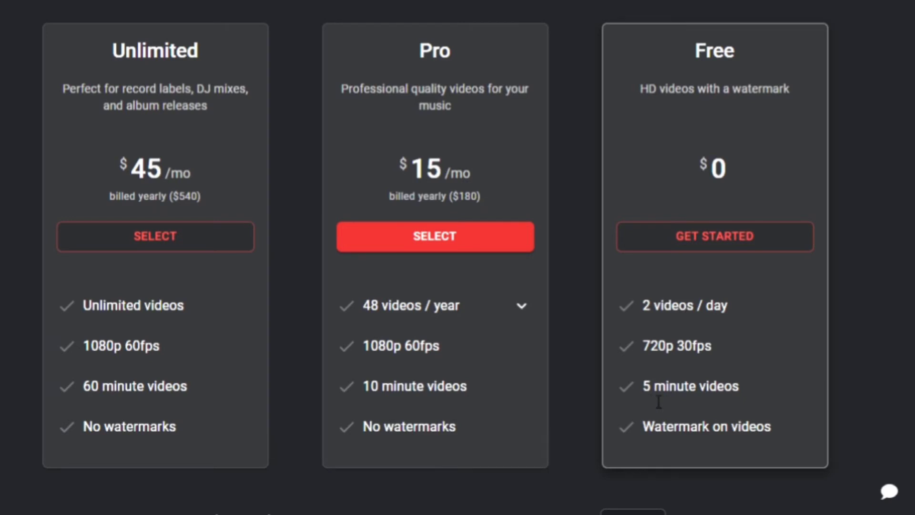
scroll(658, 401, down, 5)
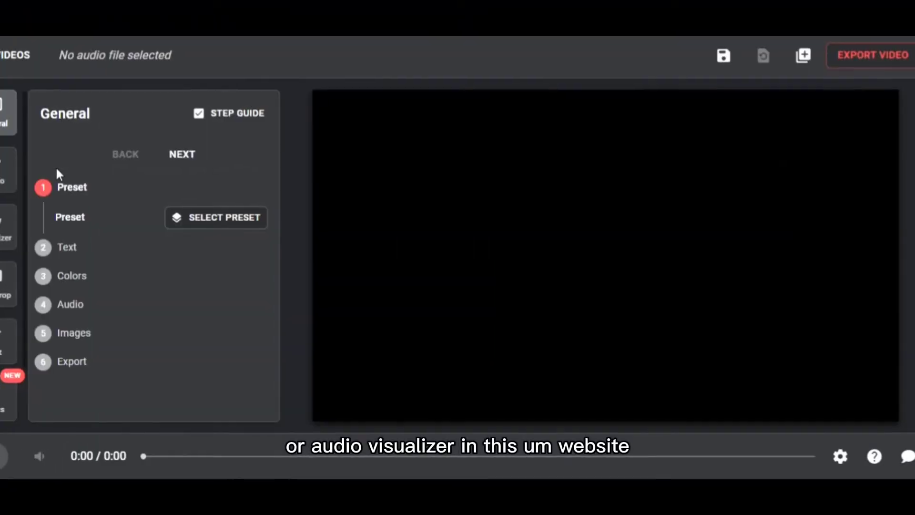
Step: Open the preset gallery, show more templates, and apply the Default template
click(224, 217)
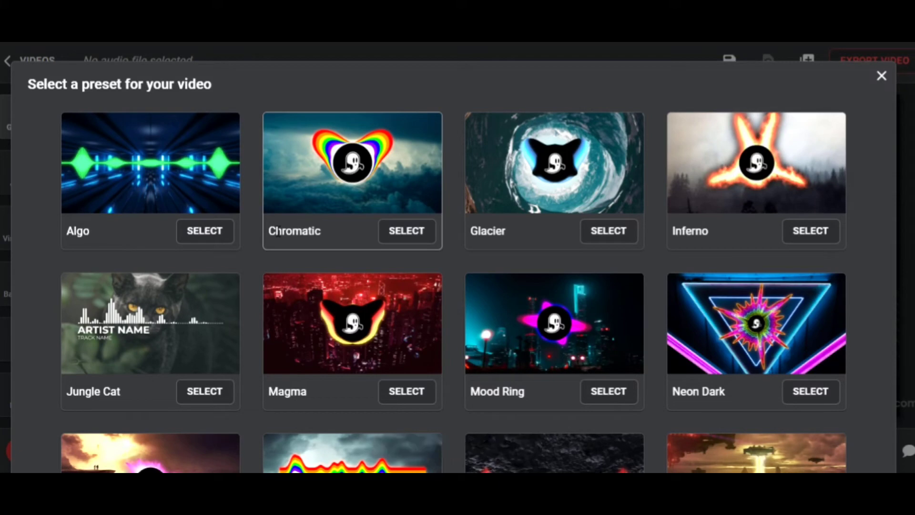
scroll(266, 231, down, 5)
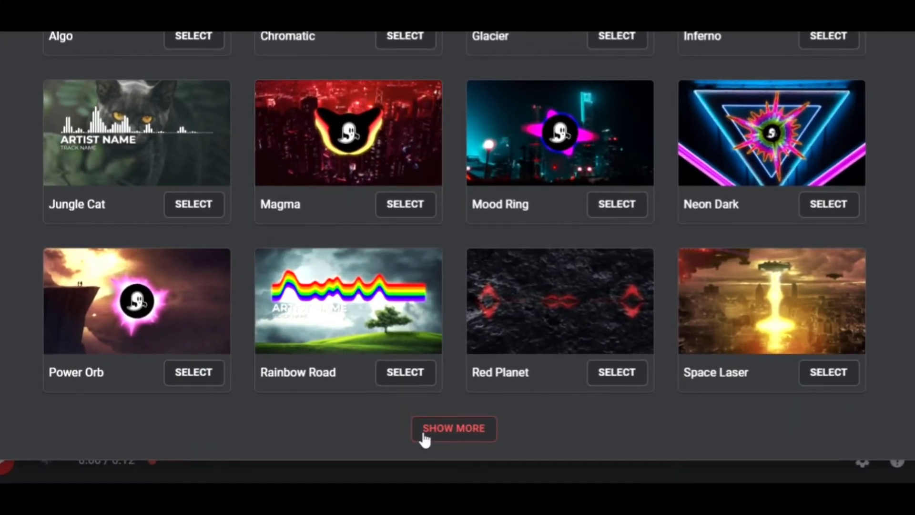
click(423, 435)
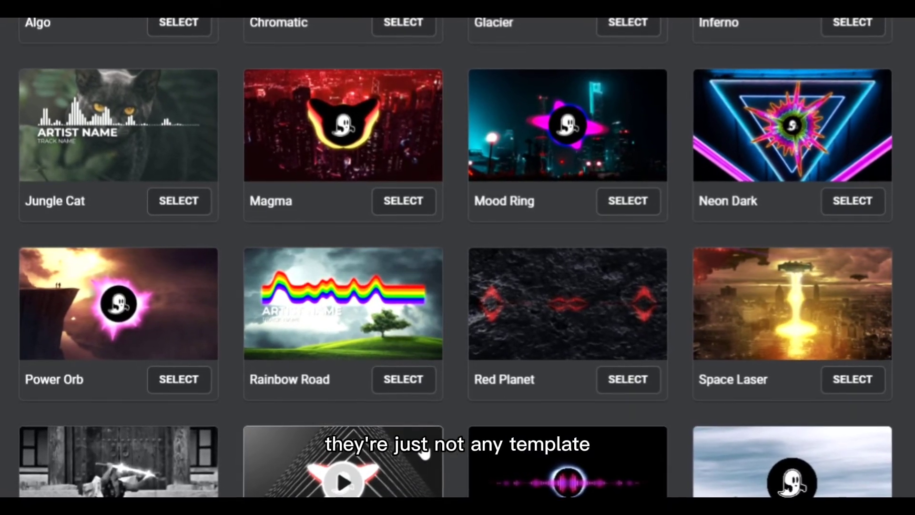
scroll(424, 452, down, 3)
scroll(424, 455, down, 3)
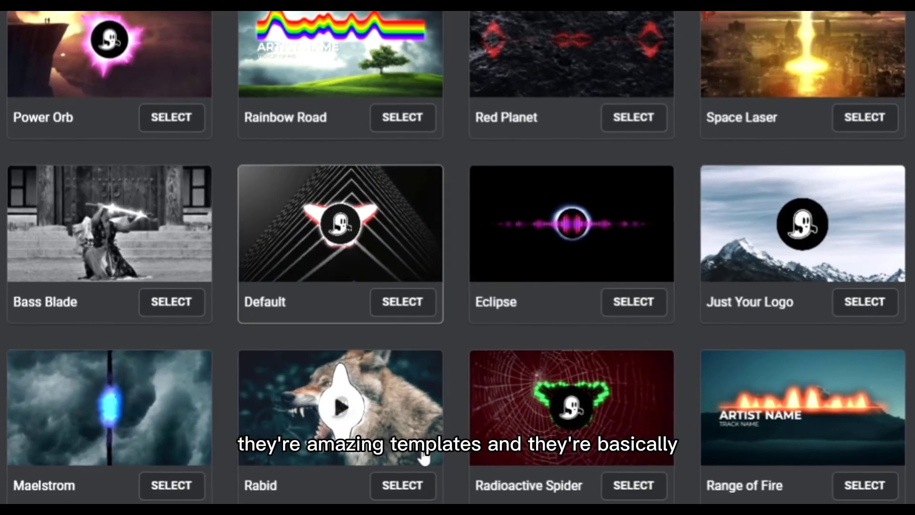
scroll(424, 457, down, 2)
scroll(422, 458, up, 3)
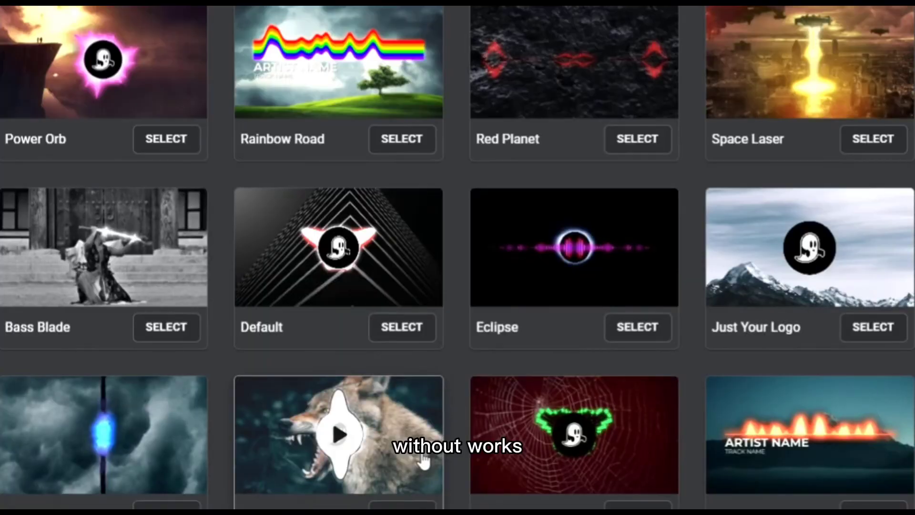
scroll(424, 450, up, 4)
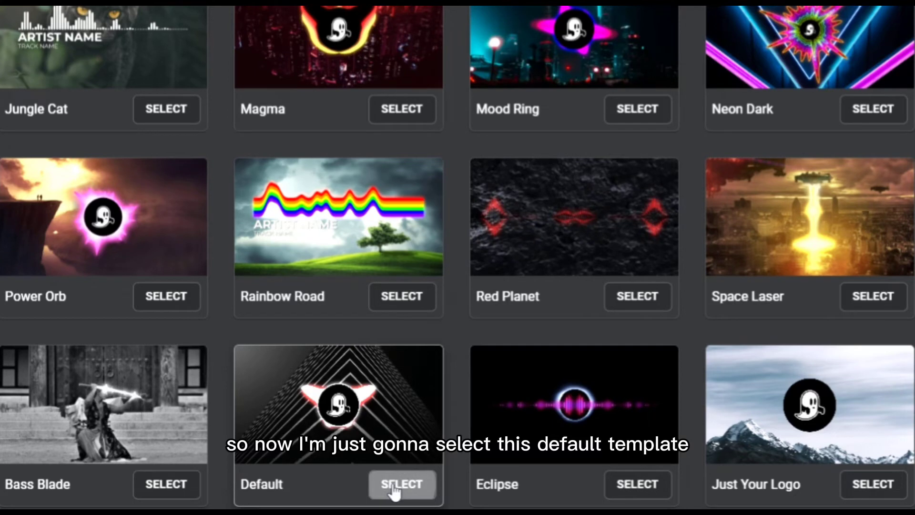
click(393, 487)
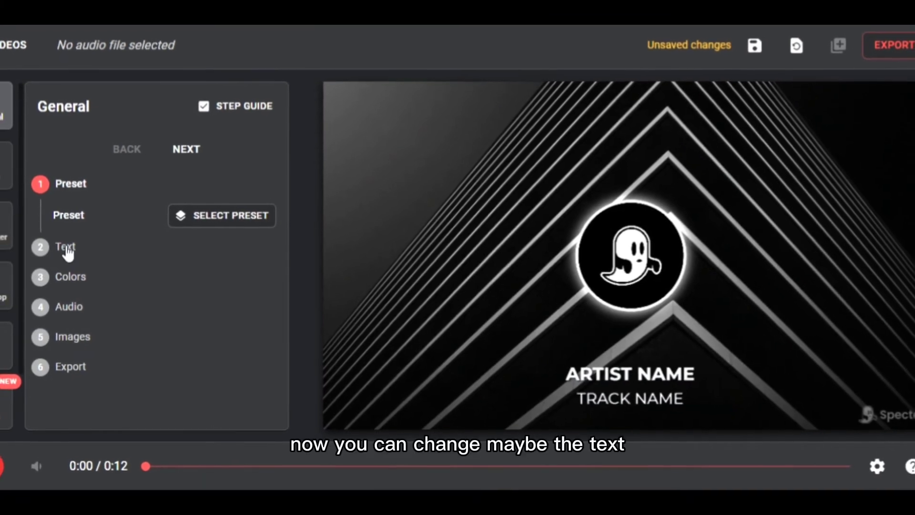
Step: Step through the guide's Text and Colors steps to reach Export
click(66, 246)
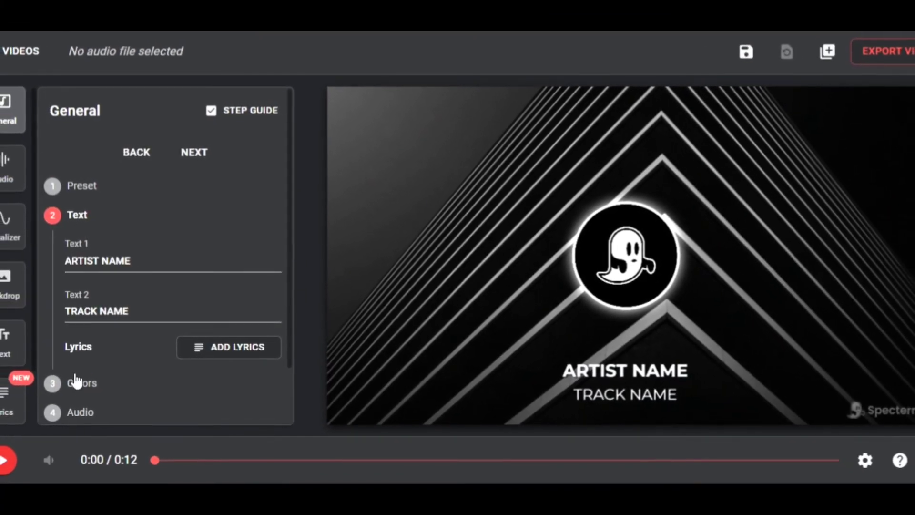
click(76, 382)
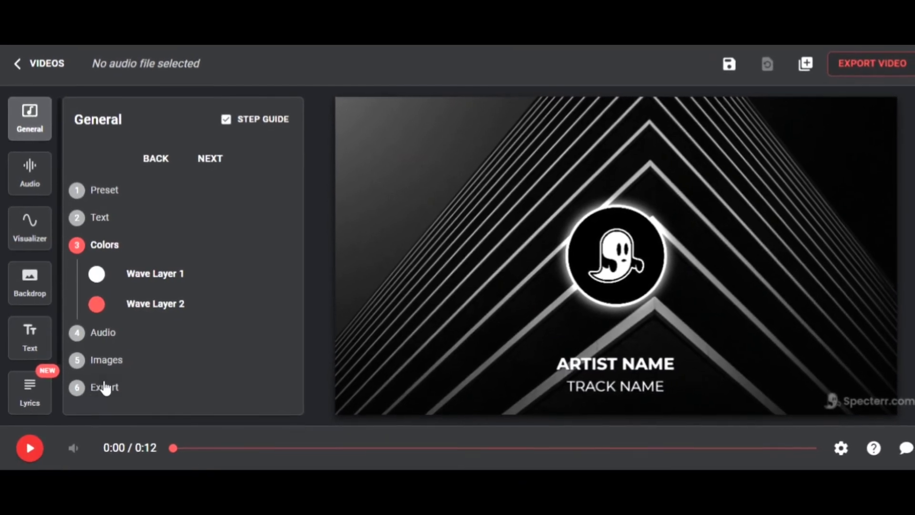
click(104, 387)
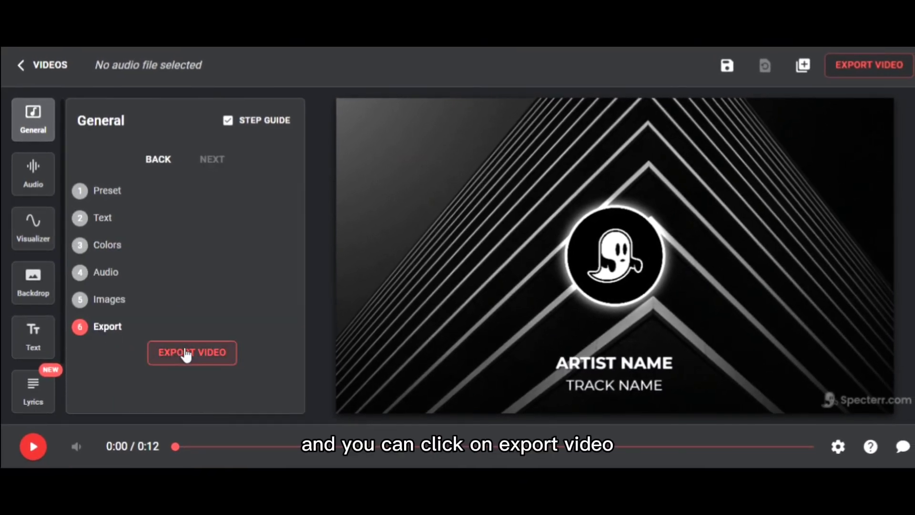